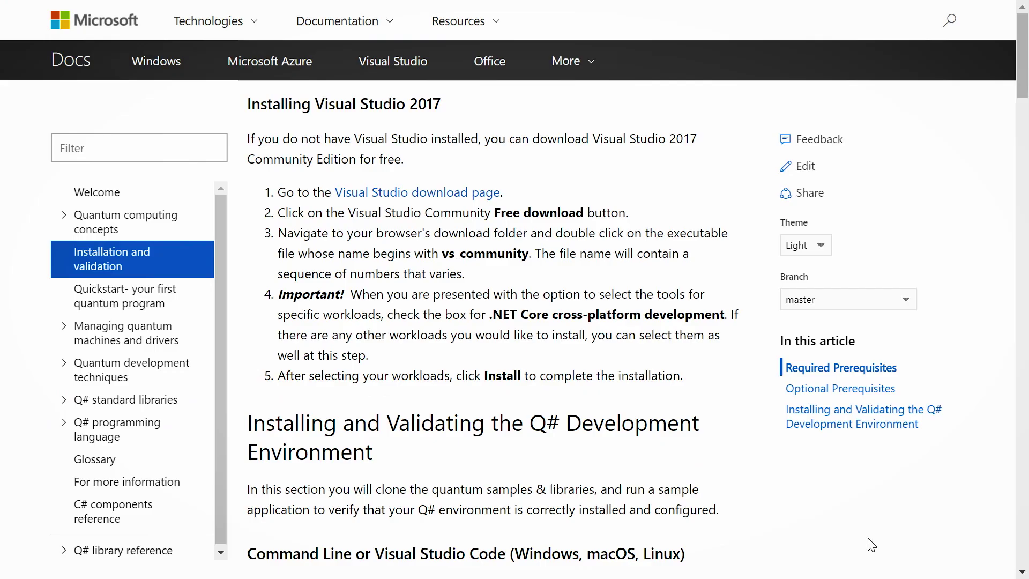
scroll(869, 544, "down", 3)
scroll(868, 543, "down", 2)
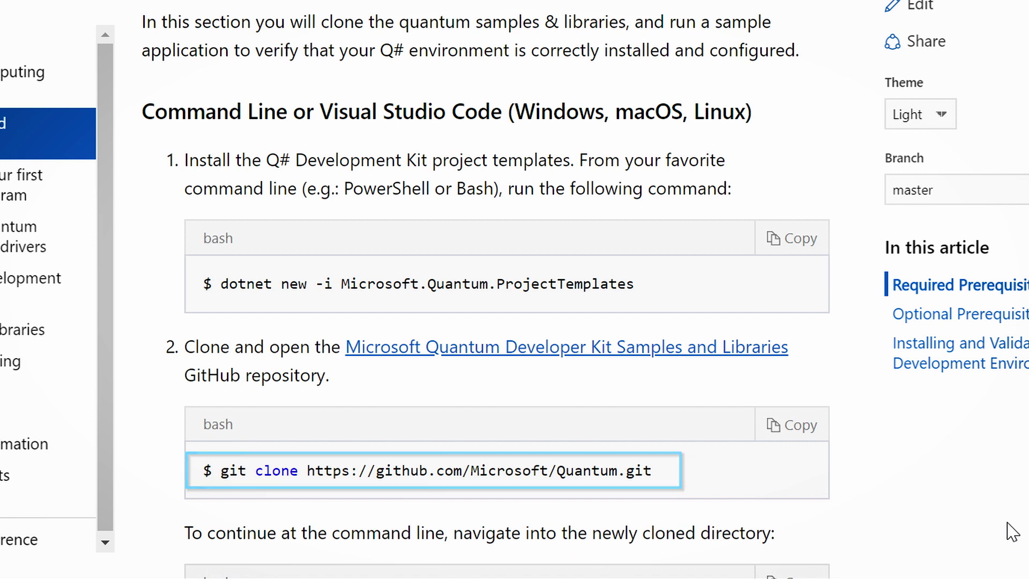
scroll(870, 545, "down", 4)
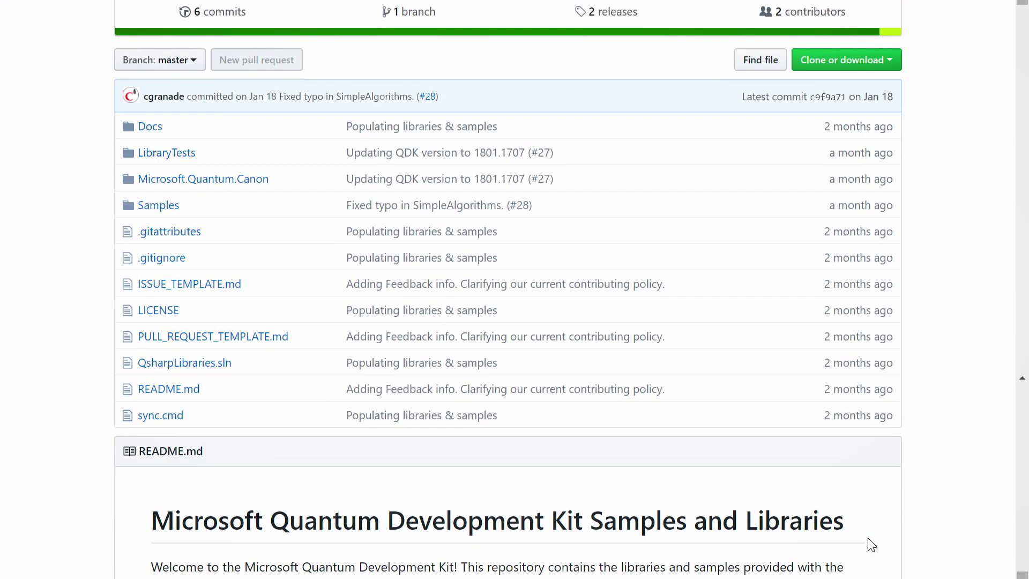
scroll(871, 544, "down", 3)
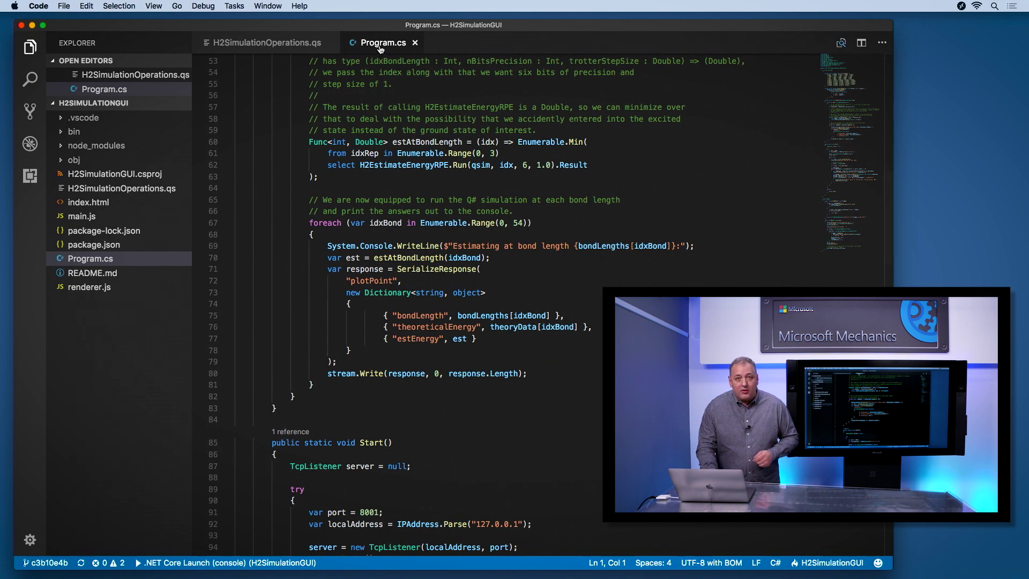
Build and launch the H2 simulation from H2SimulationOperations.qs via Debug > Start Debugging.
left_click(303, 48)
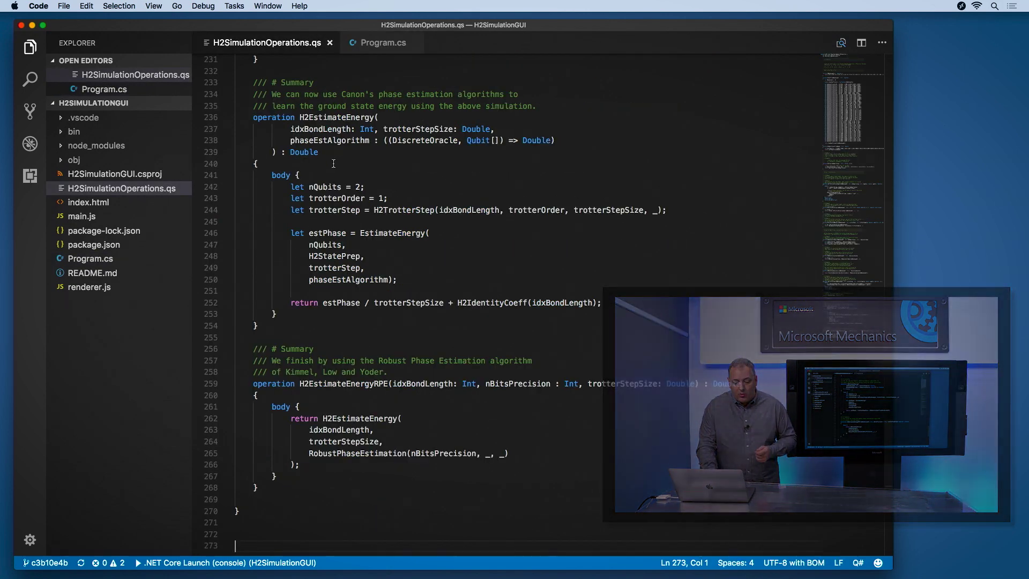
left_click(194, 6)
left_click(194, 25)
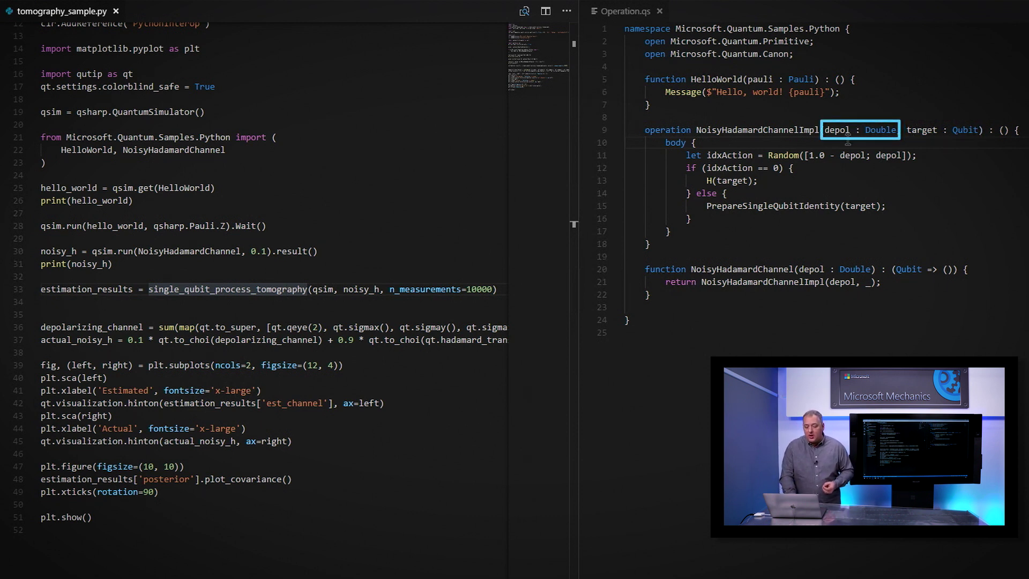
Highlight NoisyHadamardChannelImpl, select single_qubit_process_tomography, and bring up the Command Palette.
left_click(809, 132)
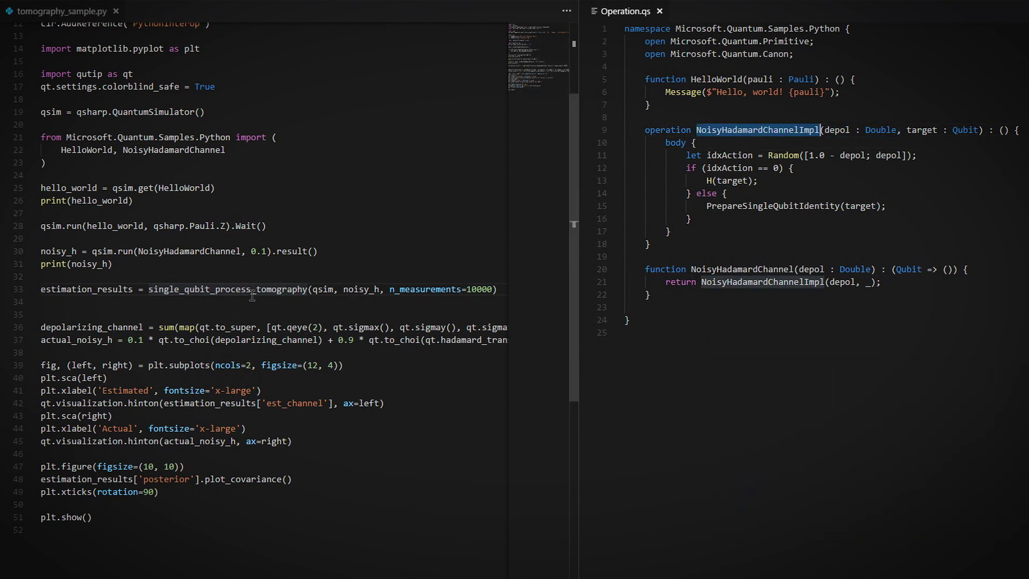
mouse_move(228, 289)
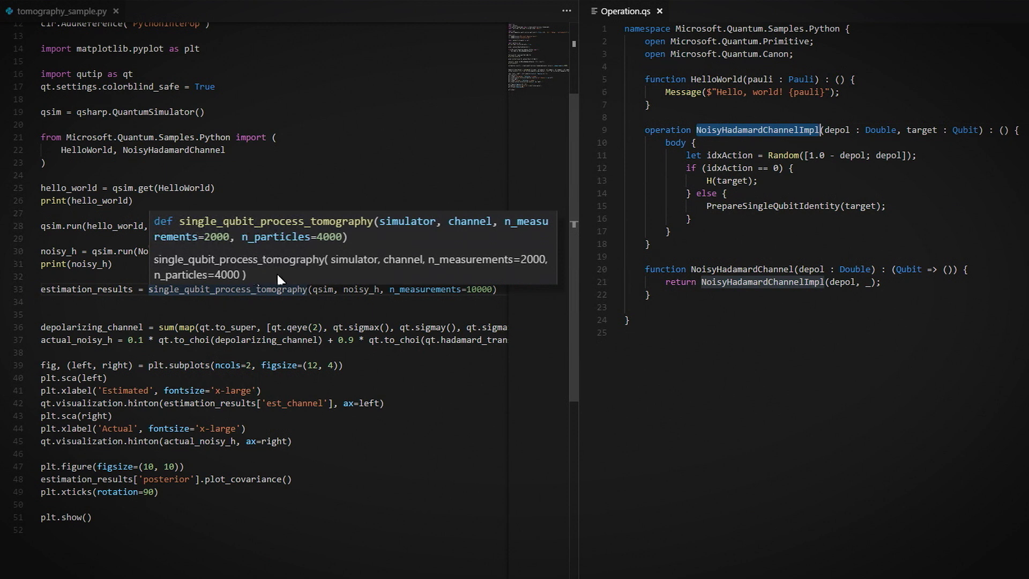
double_click(279, 219)
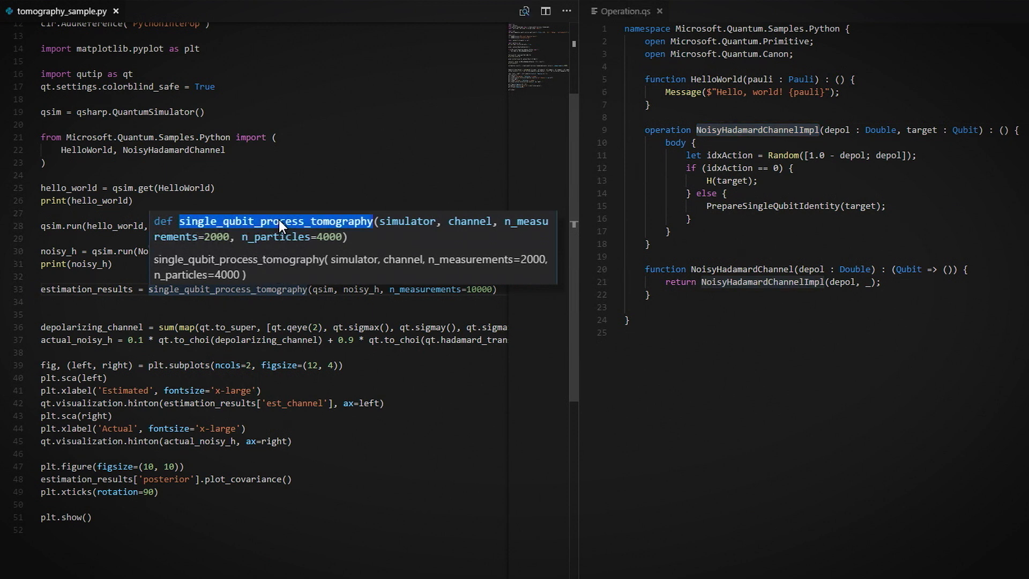
key("ctrl+shift+p")
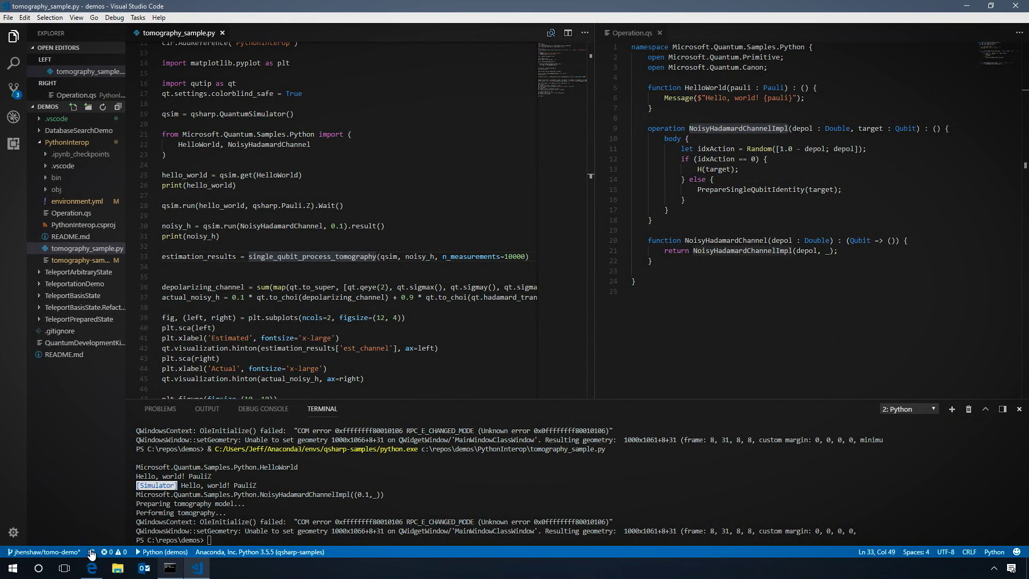
Bring the Edge window with the tomography-sample Jupyter notebook to the front.
left_click(92, 567)
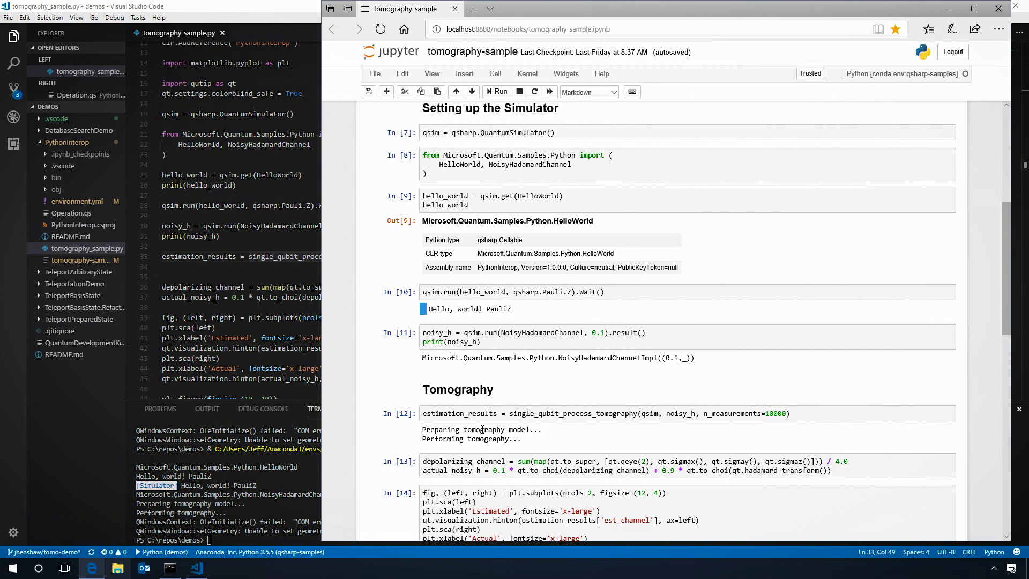
scroll(508, 411, "down", 3)
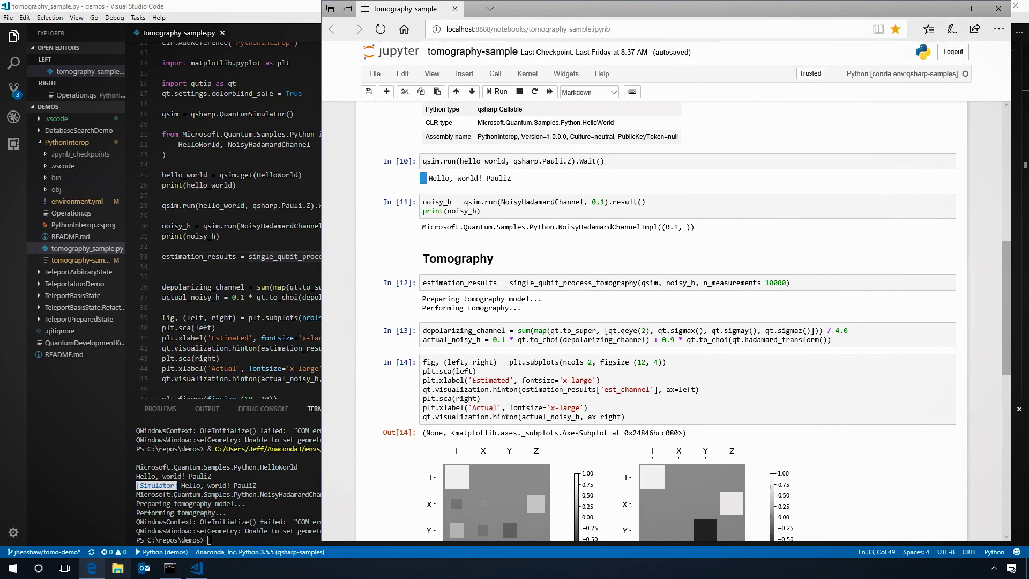
scroll(507, 412, "down", 2)
scroll(507, 412, "down", 3)
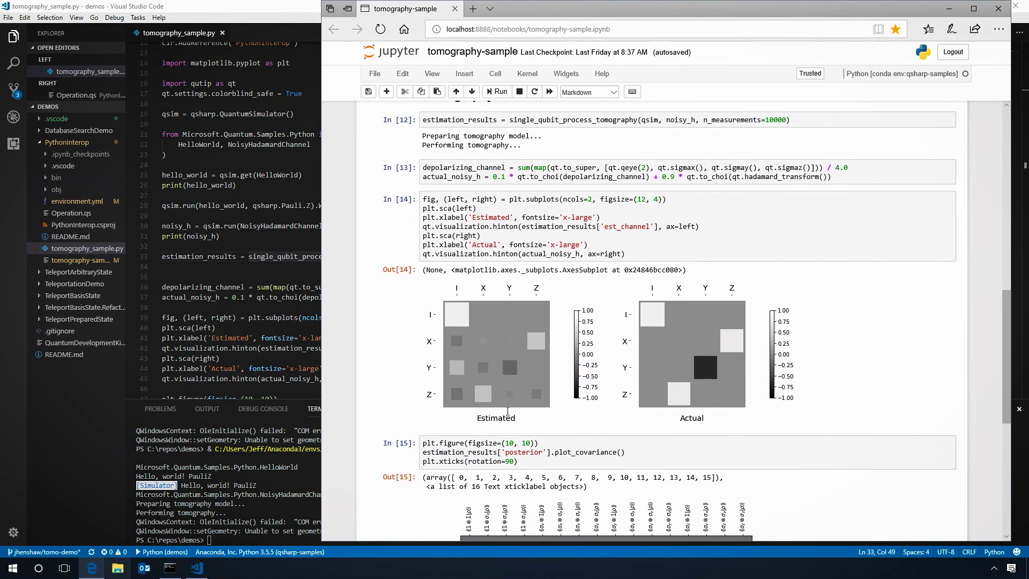